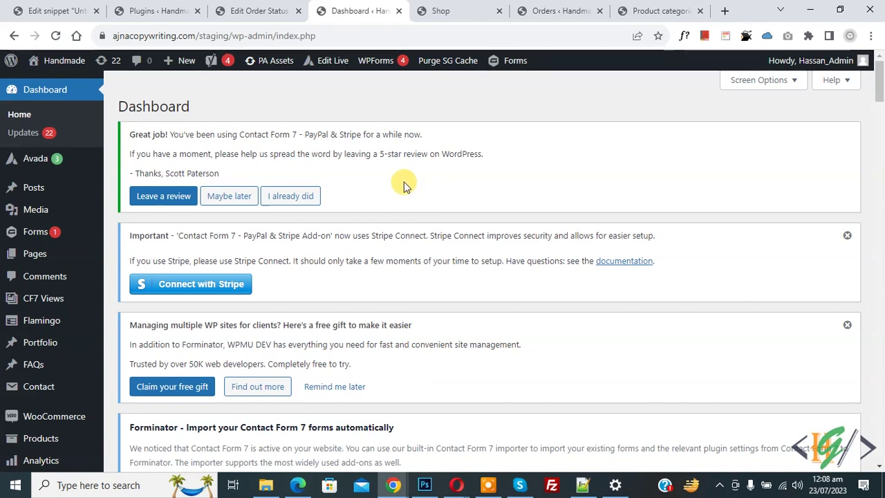
# Search Plugins > Add New for 'Payment Gateway Based Fees and Discounts' and confirm it shows Active
pyautogui.scroll(-3, 370, 168)
pyautogui.scroll(-2, 370, 168)
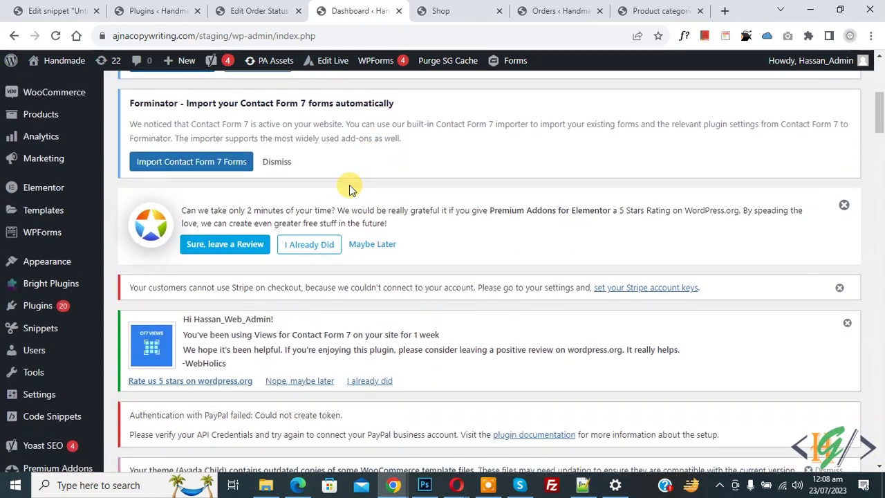
pyautogui.moveTo(69, 304)
pyautogui.click(154, 315)
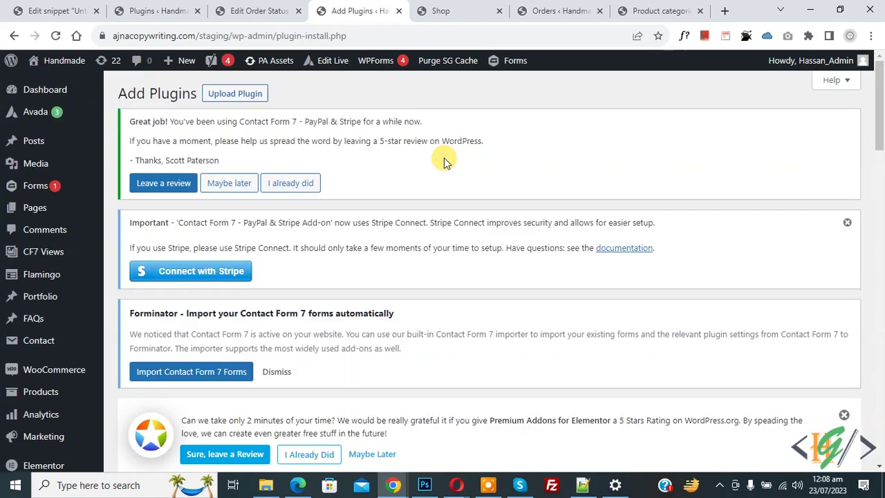
pyautogui.scroll(-7, 444, 158)
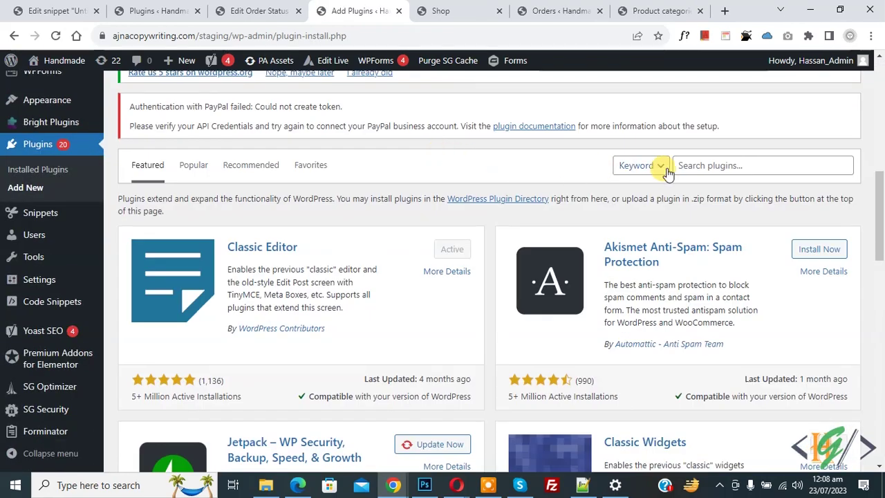
pyautogui.click(690, 166)
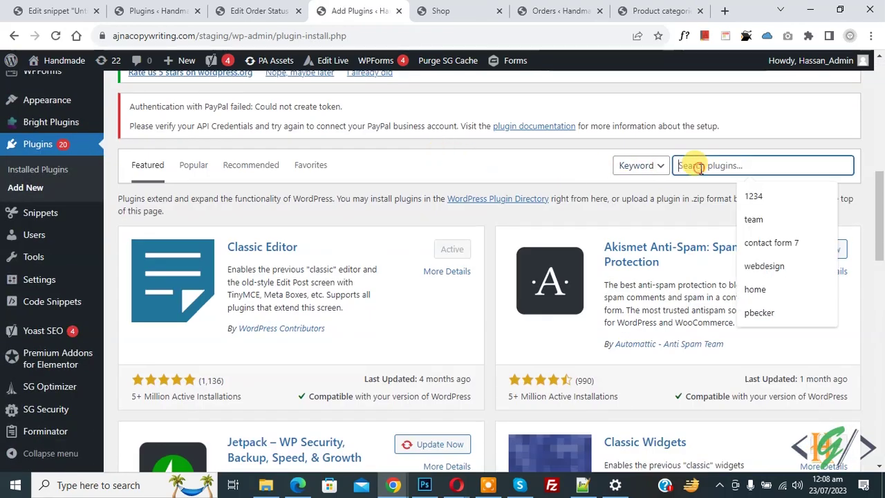
pyautogui.hotkey('ctrl', 'v')
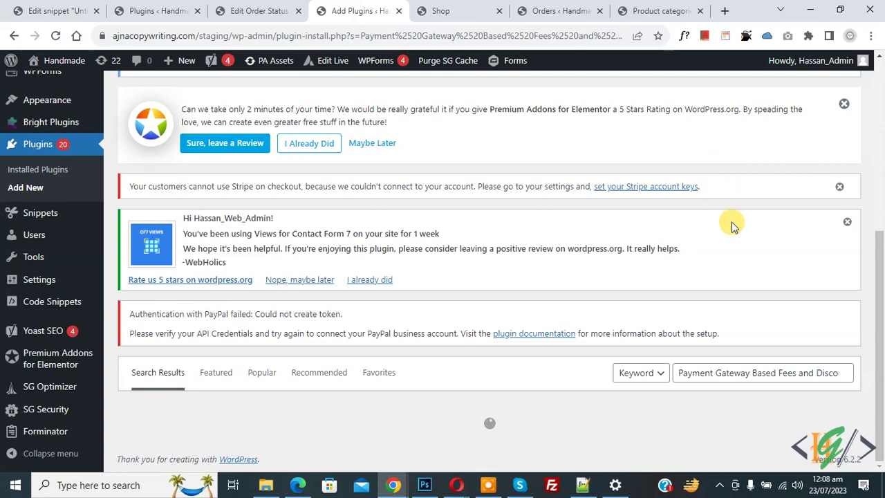
pyautogui.scroll(-3, 731, 221)
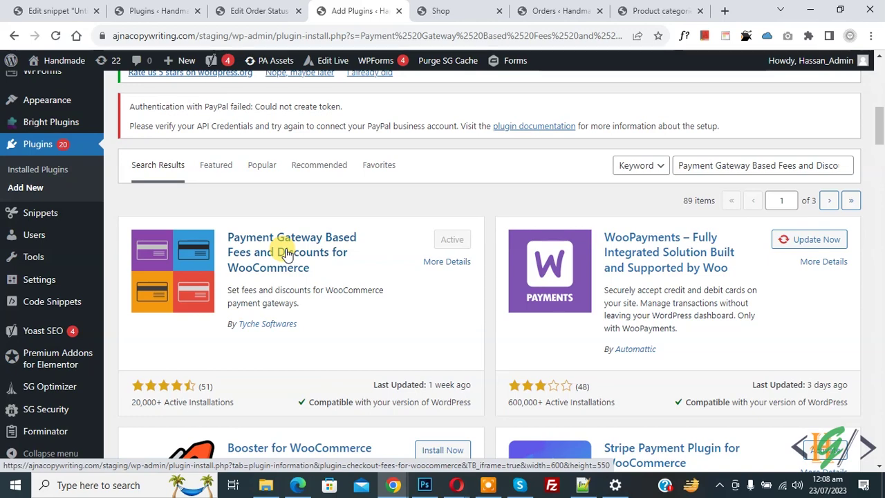
pyautogui.scroll(4, 266, 242)
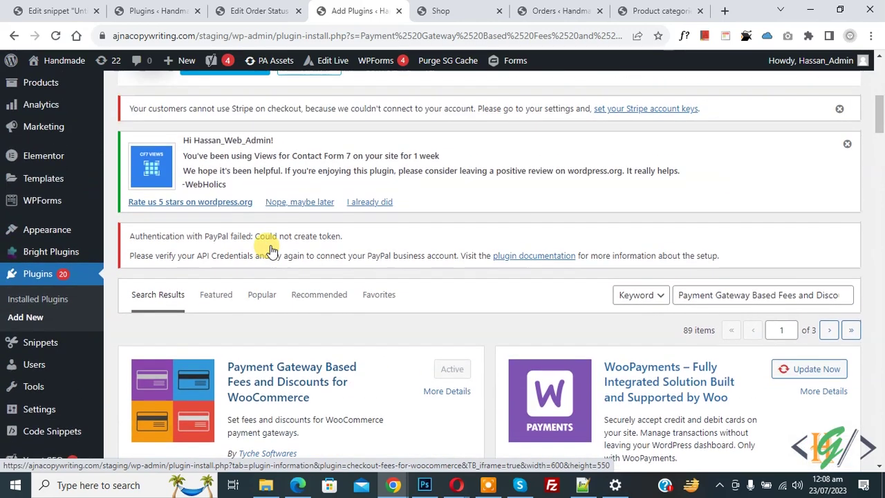
pyautogui.moveTo(67, 192)
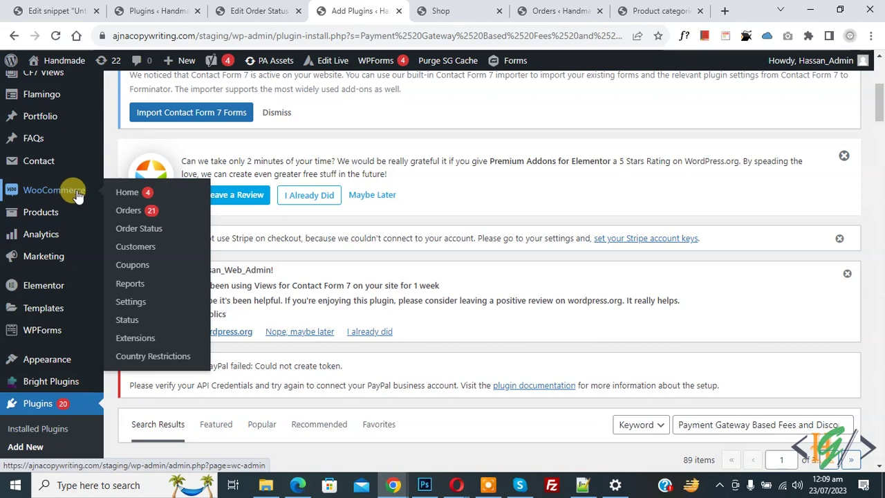
# Show the Payment Gateway Based Fees and Discounts settings tab, with Payments open in a new tab
pyautogui.click(140, 308)
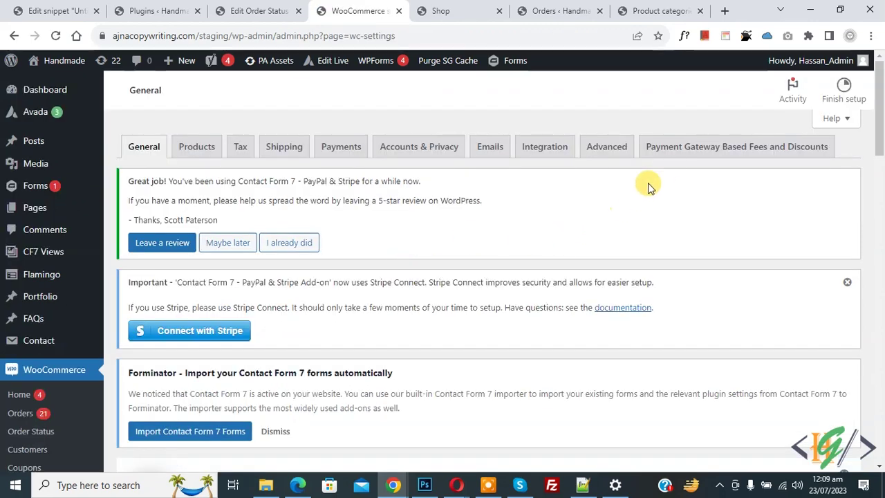
pyautogui.click(674, 156)
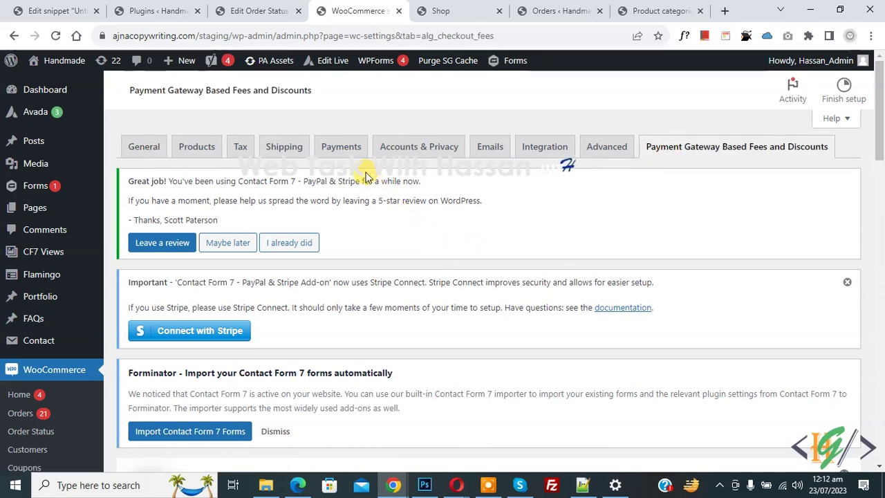
pyautogui.rightClick(349, 150)
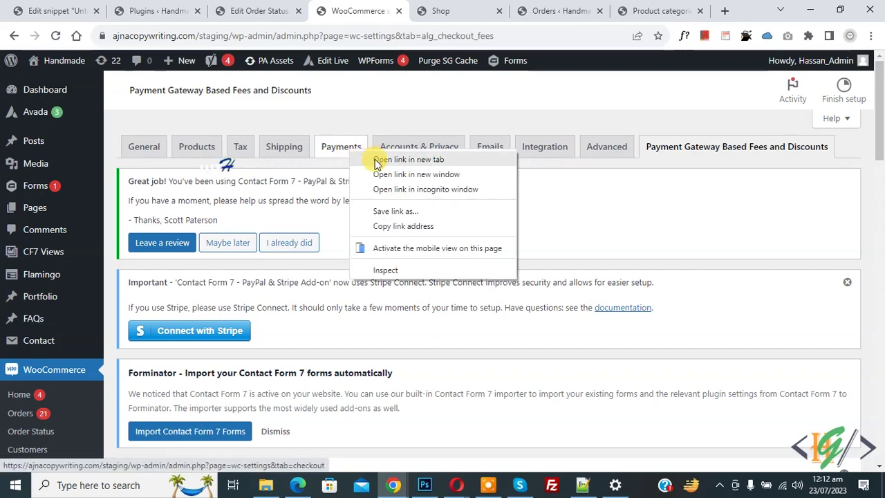
pyautogui.click(377, 160)
pyautogui.scroll(-10, 610, 253)
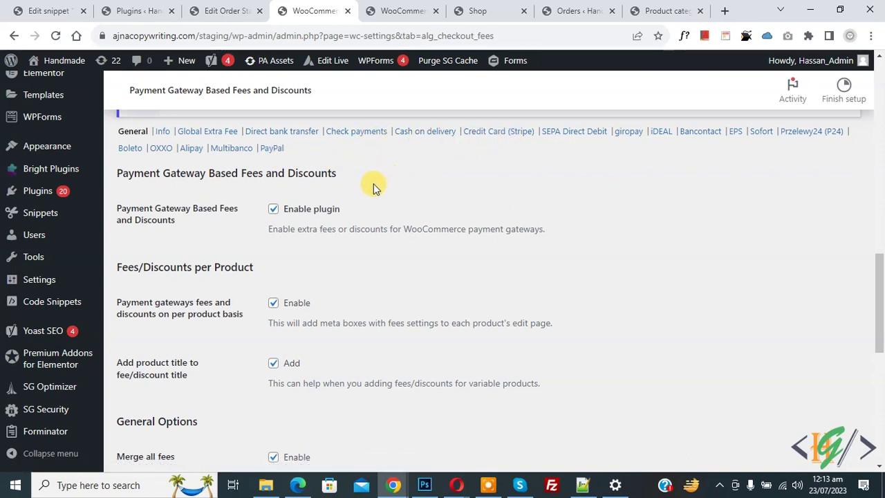
pyautogui.click(410, 9)
pyautogui.moveTo(880, 131); pyautogui.dragTo(880, 316)
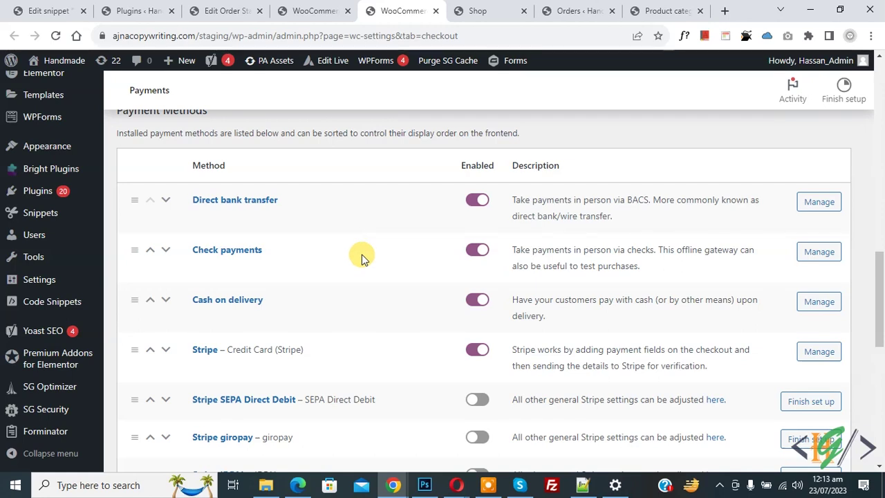
pyautogui.click(306, 7)
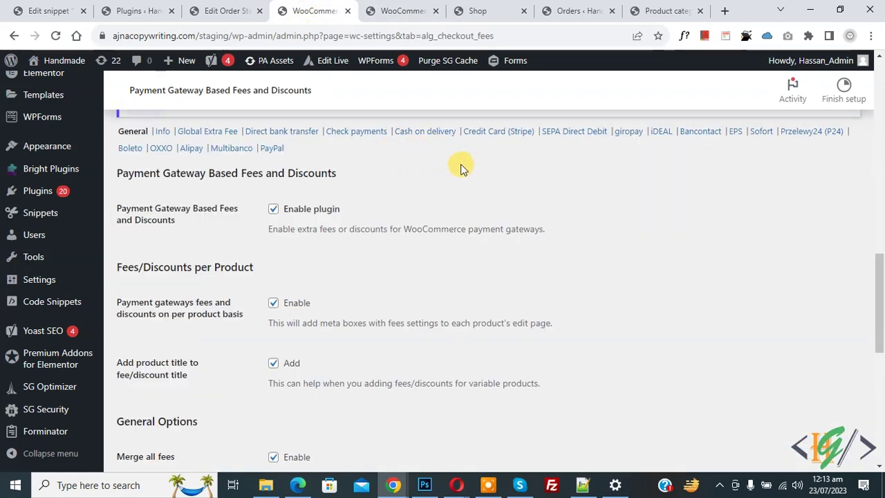
pyautogui.moveTo(127, 172); pyautogui.dragTo(326, 179)
pyautogui.click(383, 190)
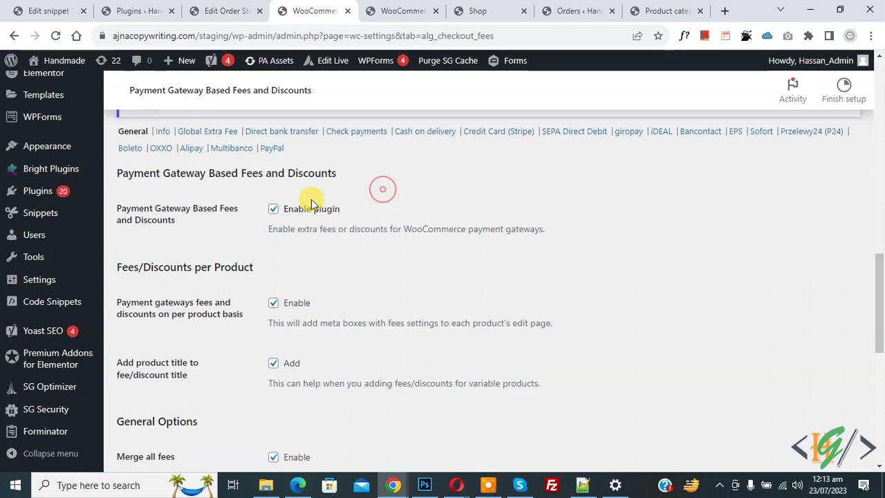
pyautogui.scroll(-1, 344, 215)
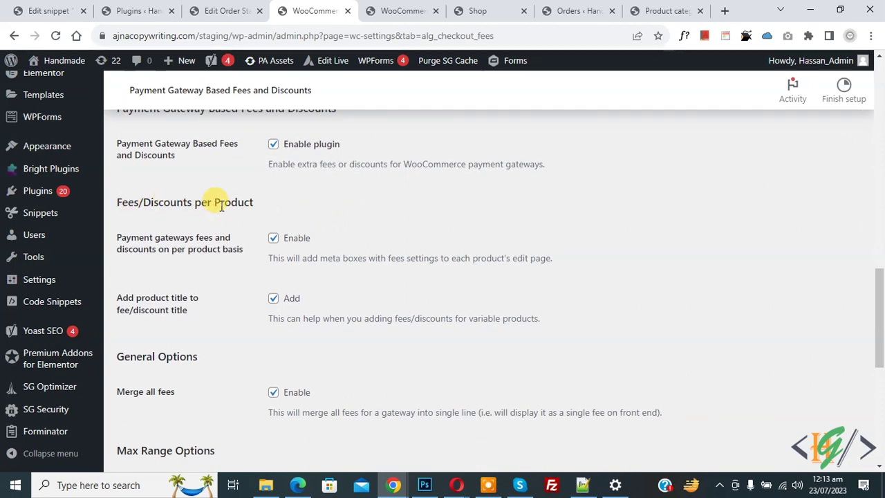
pyautogui.scroll(-1, 231, 260)
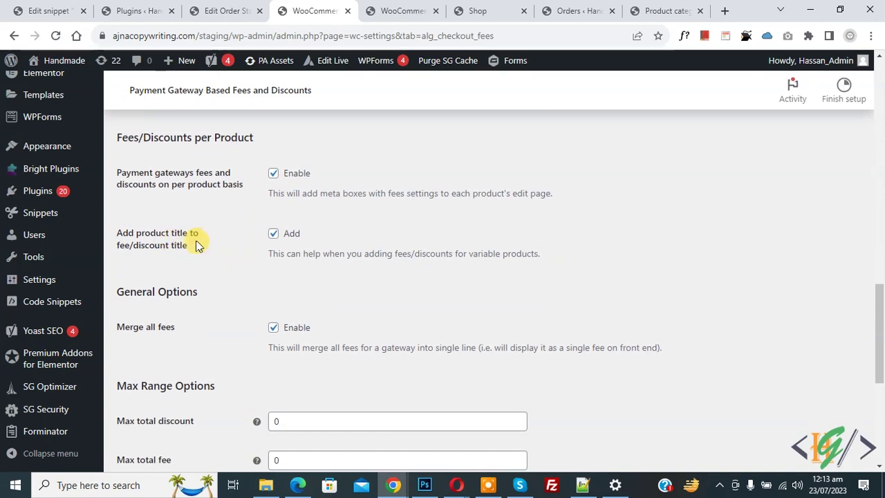
pyautogui.scroll(-1, 314, 235)
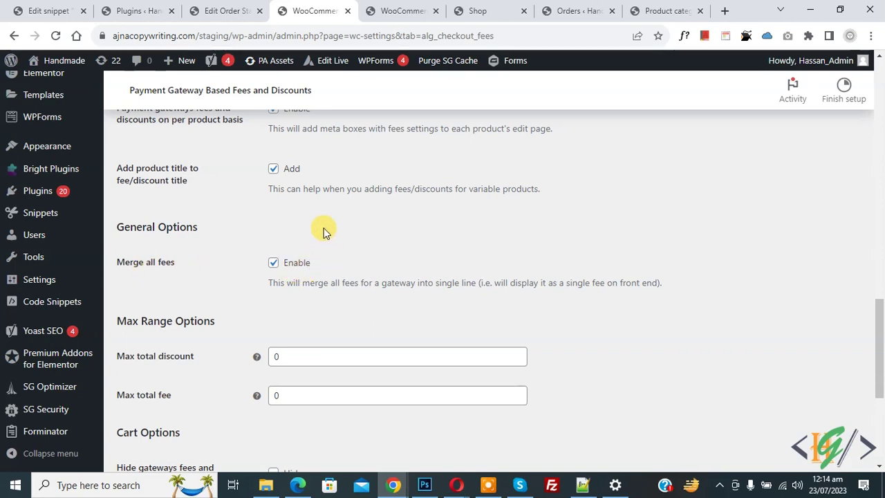
pyautogui.scroll(-2, 322, 230)
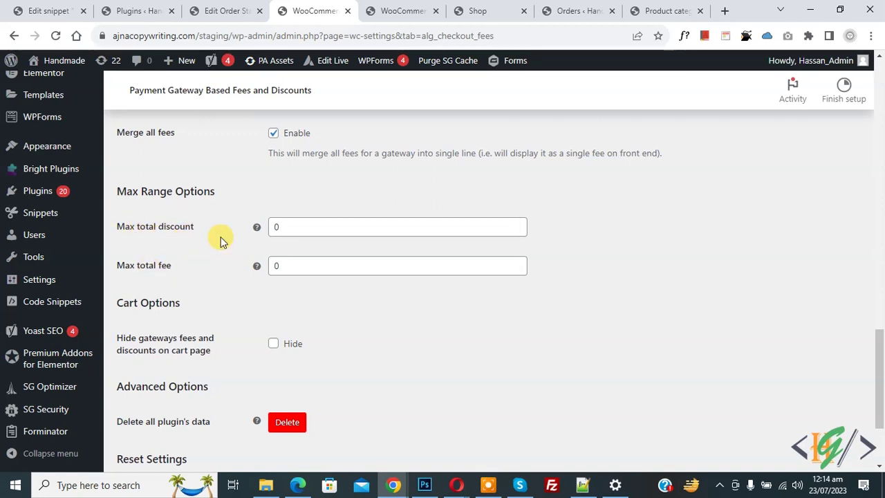
pyautogui.scroll(-1, 221, 240)
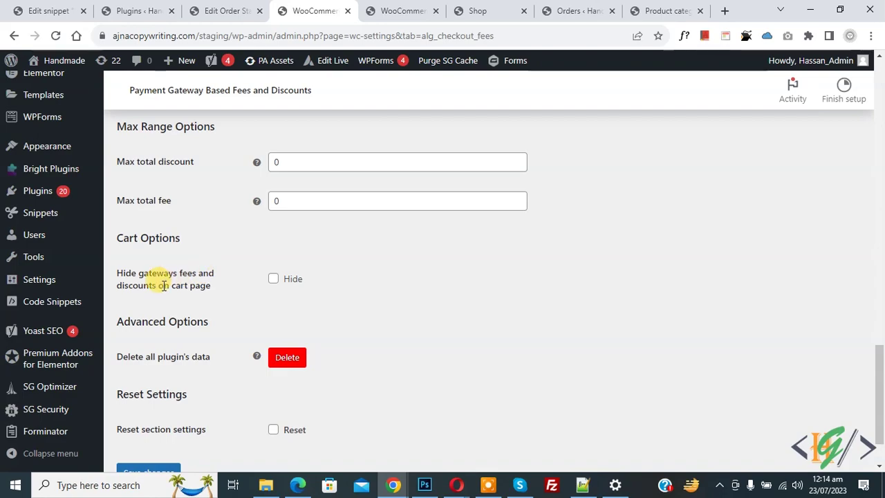
pyautogui.moveTo(879, 366); pyautogui.dragTo(881, 293)
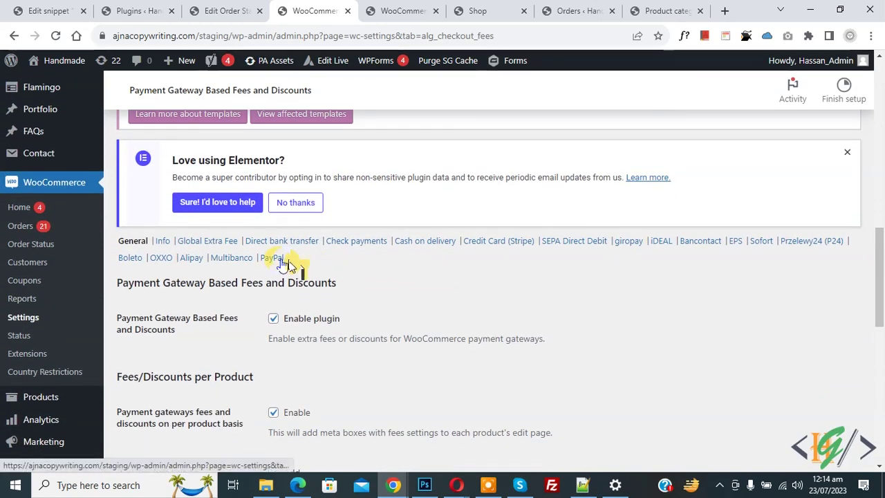
# In the PayPal section, rename the fee title to 'Discount Fees For PayPal'
pyautogui.click(274, 255)
pyautogui.scroll(-10, 372, 201)
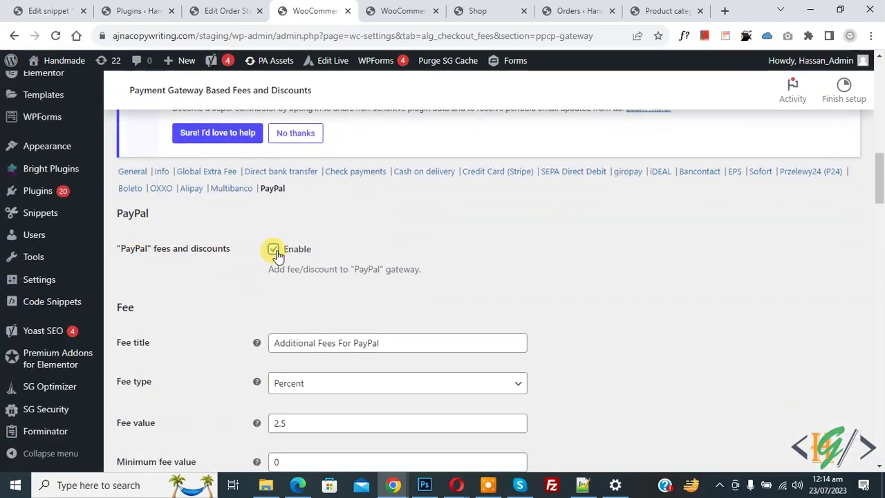
pyautogui.scroll(-1, 211, 308)
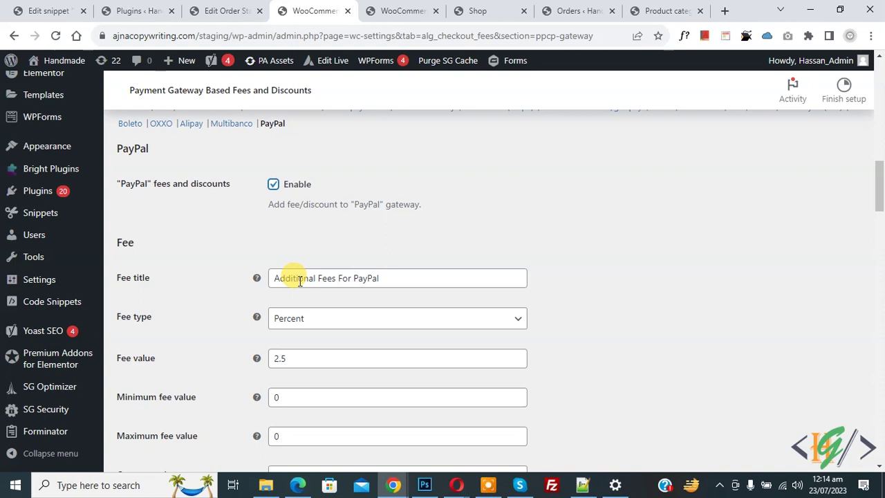
pyautogui.doubleClick(300, 280)
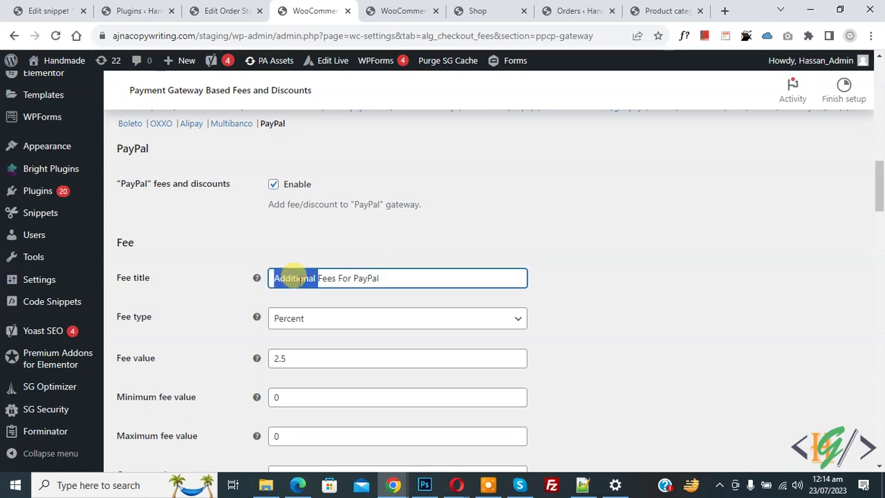
pyautogui.write('Discount')
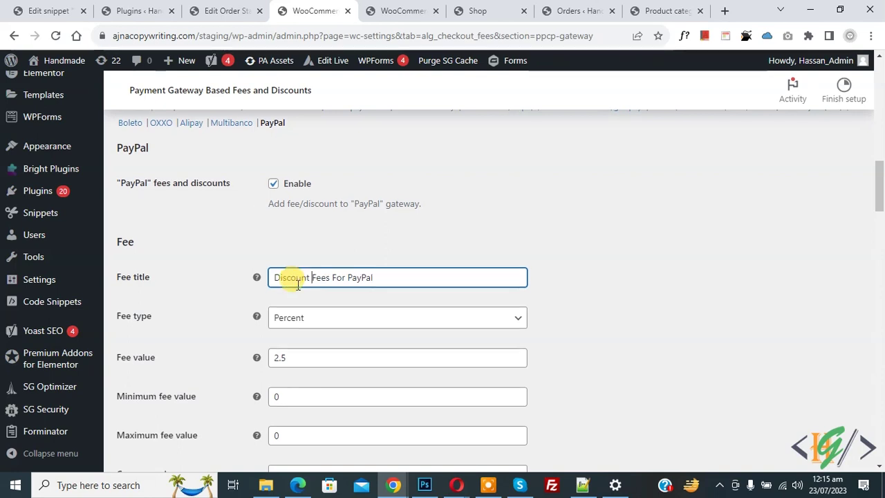
# Keep the fee type as Percent and make the PayPal fee value -2.5
pyautogui.scroll(-2, 291, 279)
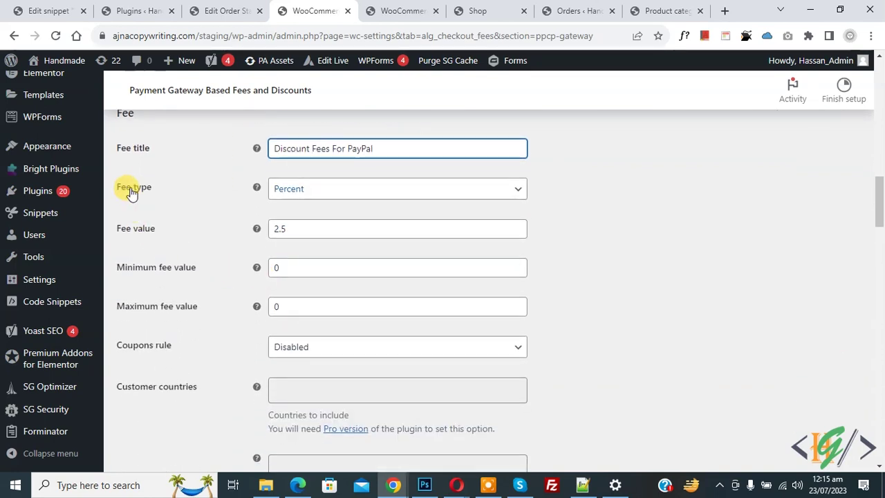
pyautogui.click(331, 191)
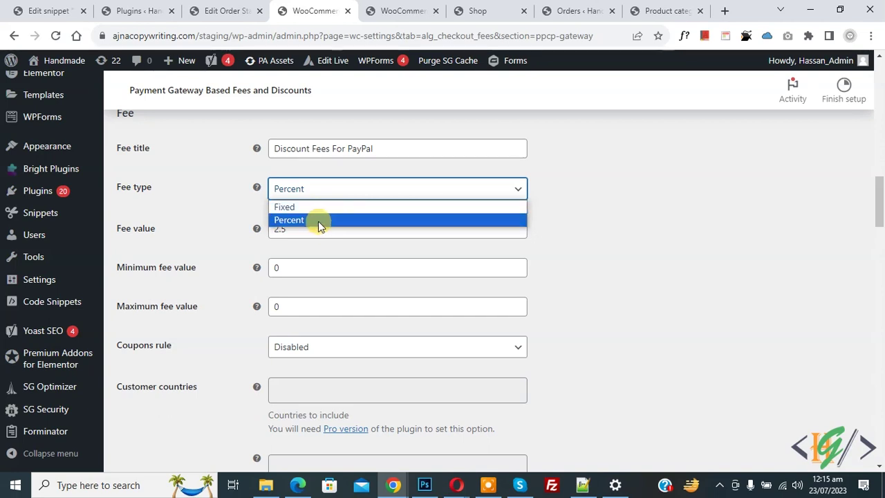
pyautogui.click(320, 221)
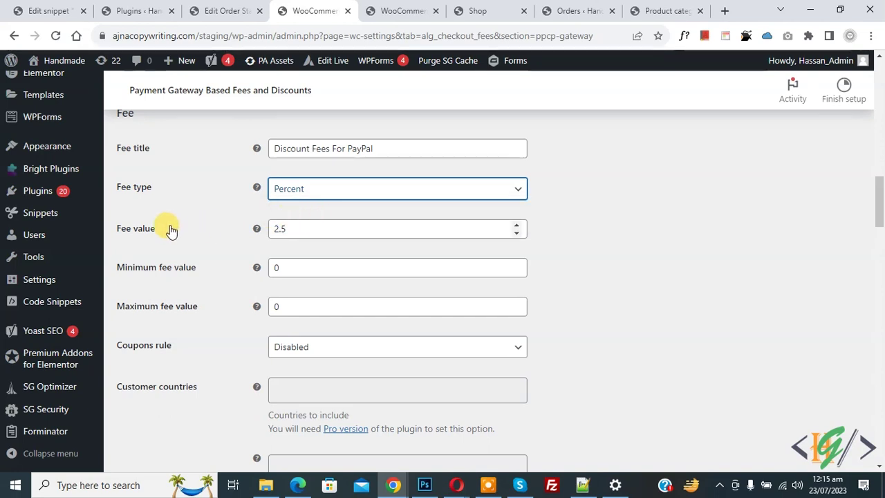
pyautogui.click(284, 235)
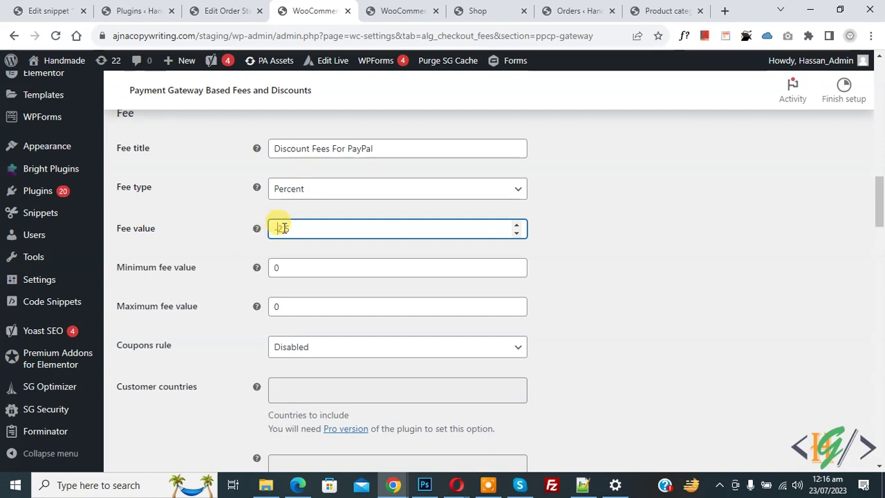
# Leave the PayPal coupons rule set to Disabled
pyautogui.scroll(-2, 208, 246)
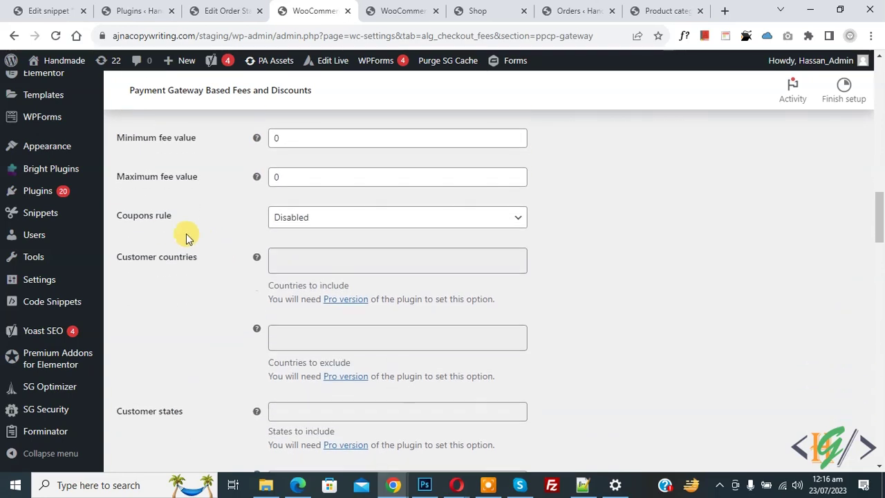
pyautogui.click(308, 233)
pyautogui.click(232, 221)
pyautogui.scroll(-2, 228, 221)
pyautogui.scroll(-6, 228, 220)
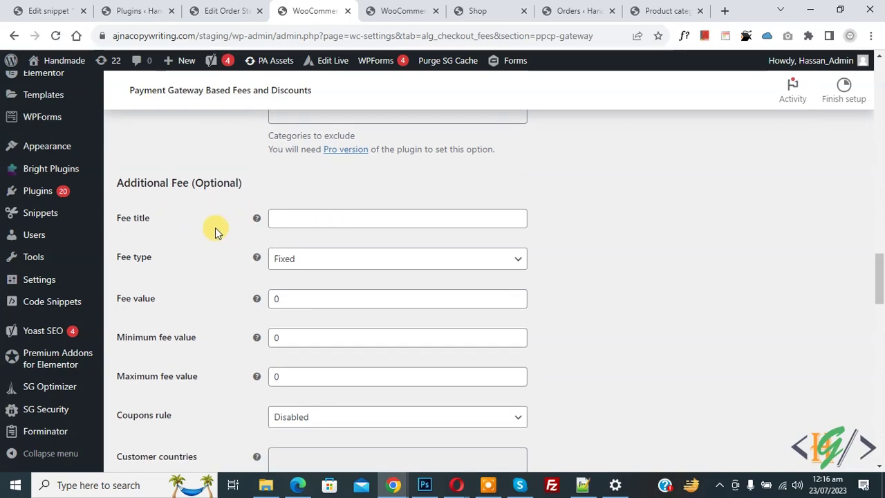
pyautogui.scroll(-10, 215, 232)
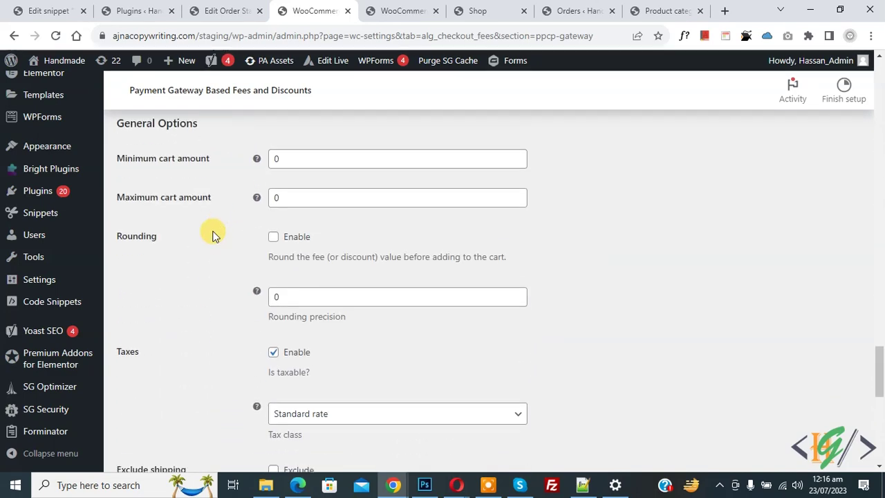
pyautogui.scroll(1, 212, 236)
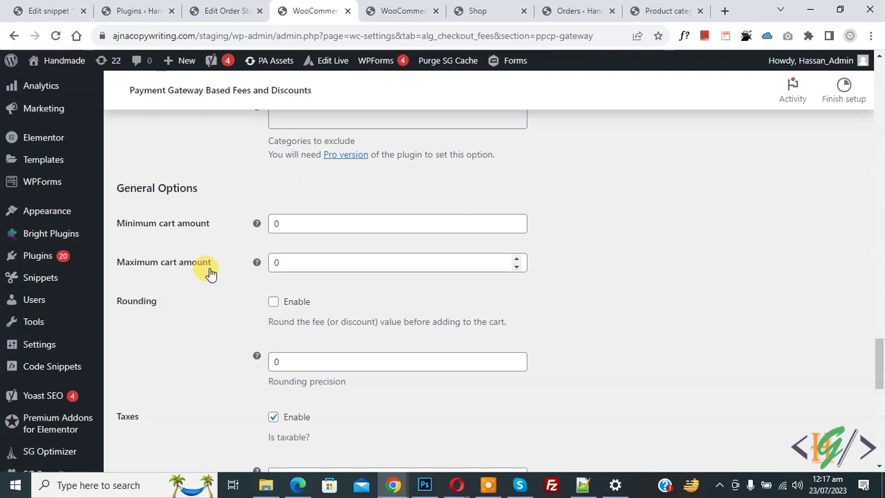
# Keep the product categories calculation at For all cart and save the PayPal settings
pyautogui.scroll(-3, 211, 272)
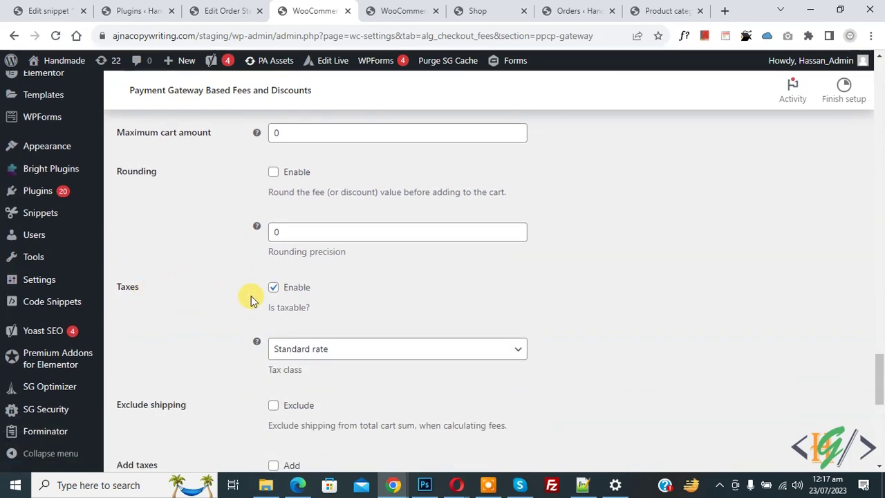
pyautogui.scroll(-3, 256, 256)
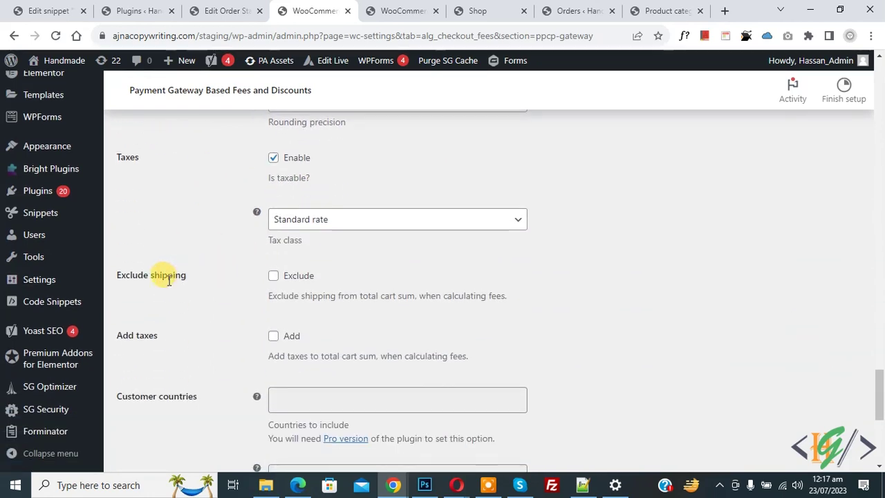
pyautogui.scroll(-1, 256, 279)
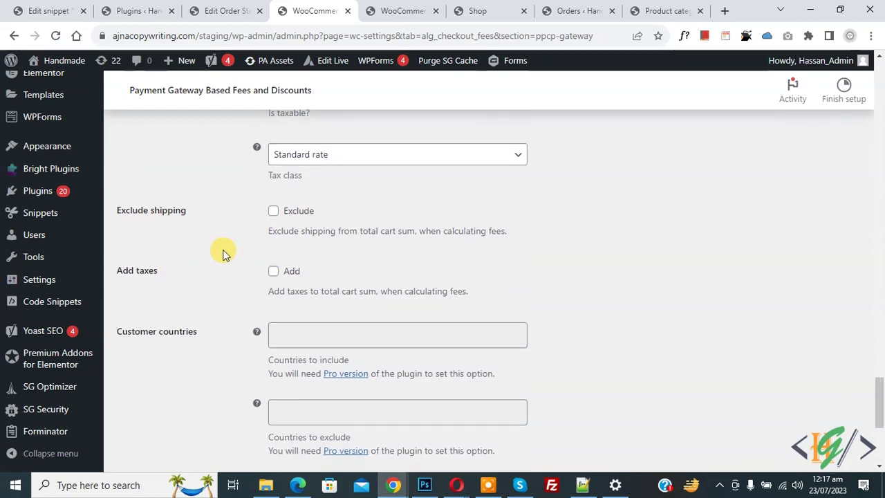
pyautogui.scroll(-3, 223, 254)
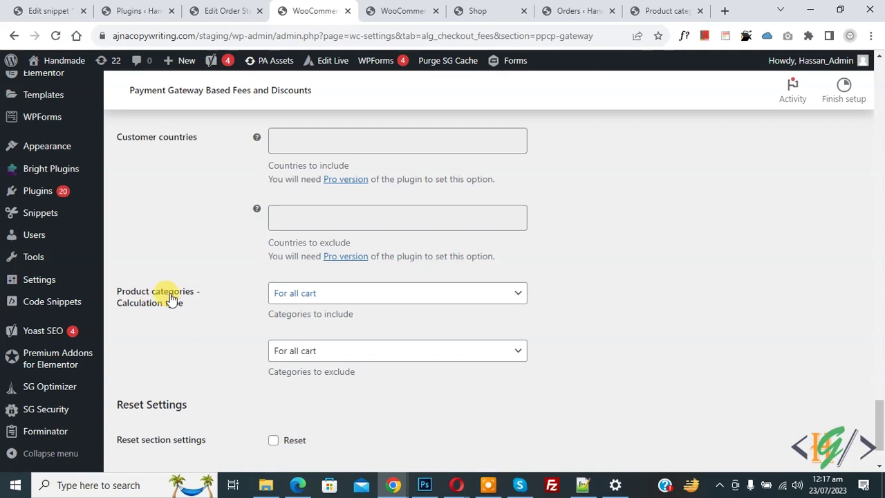
pyautogui.click(304, 296)
pyautogui.click(308, 312)
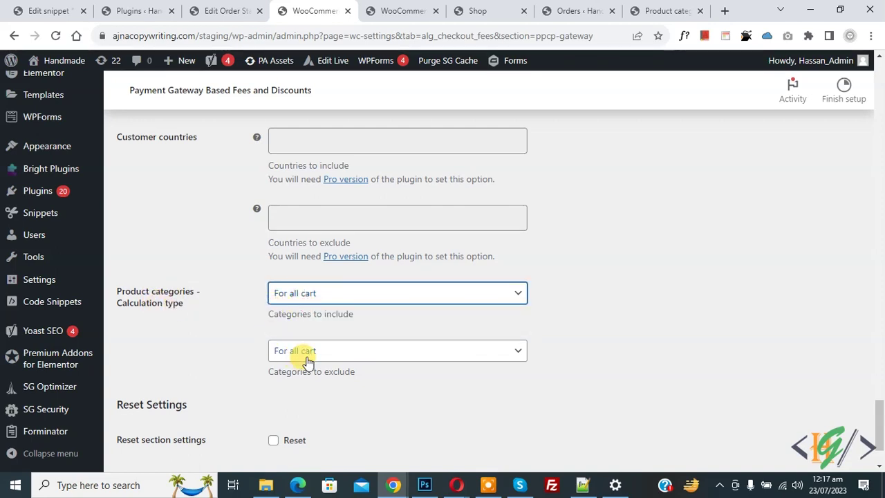
pyautogui.scroll(-2, 250, 285)
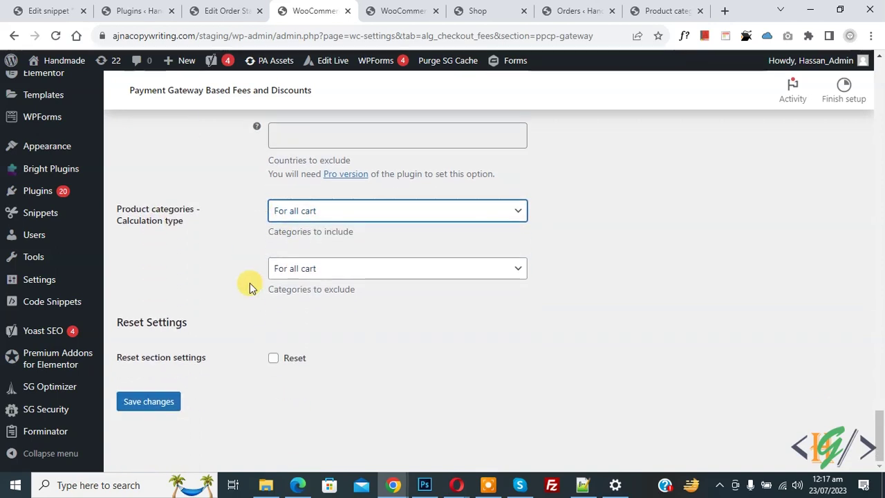
pyautogui.click(148, 402)
pyautogui.scroll(-10, 312, 312)
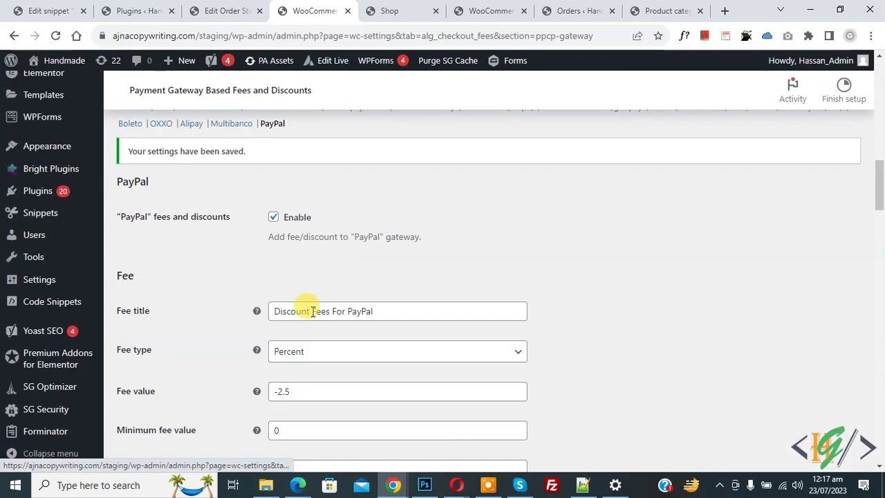
pyautogui.scroll(-3, 312, 311)
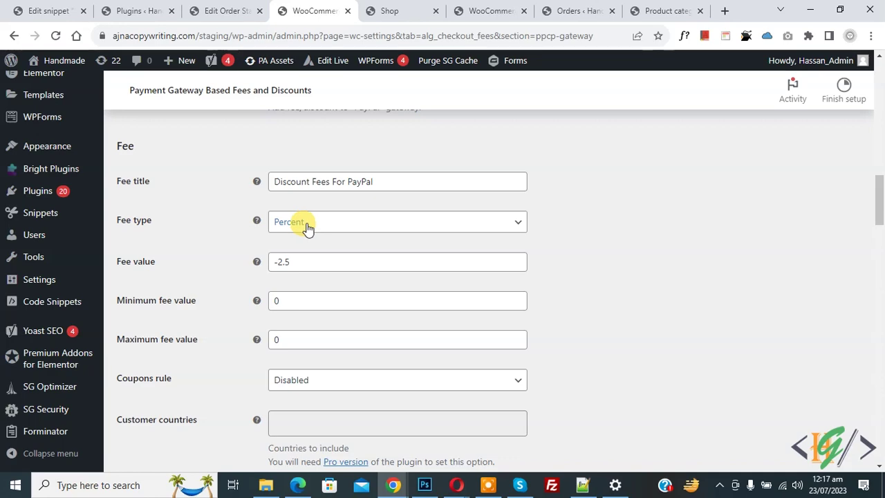
pyautogui.click(410, 10)
# Reload the shop, add Ceramic birds ($100.00) to the cart, and proceed to checkout
pyautogui.click(57, 36)
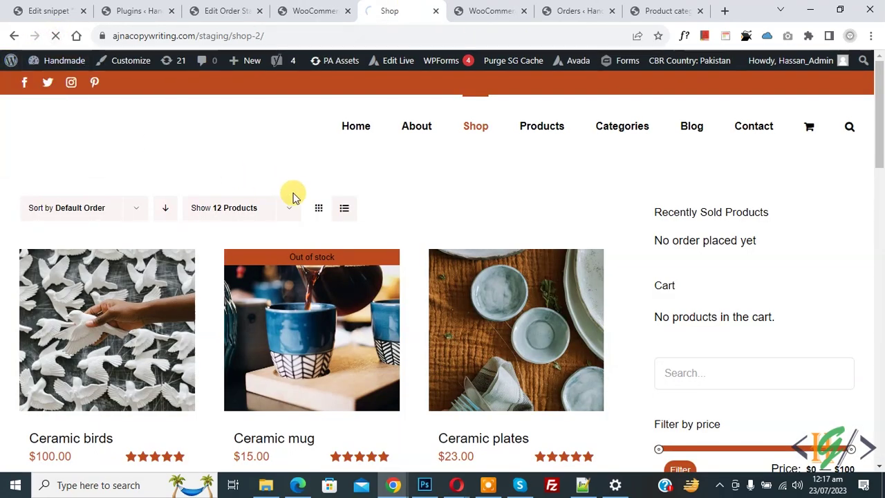
pyautogui.scroll(-2, 336, 182)
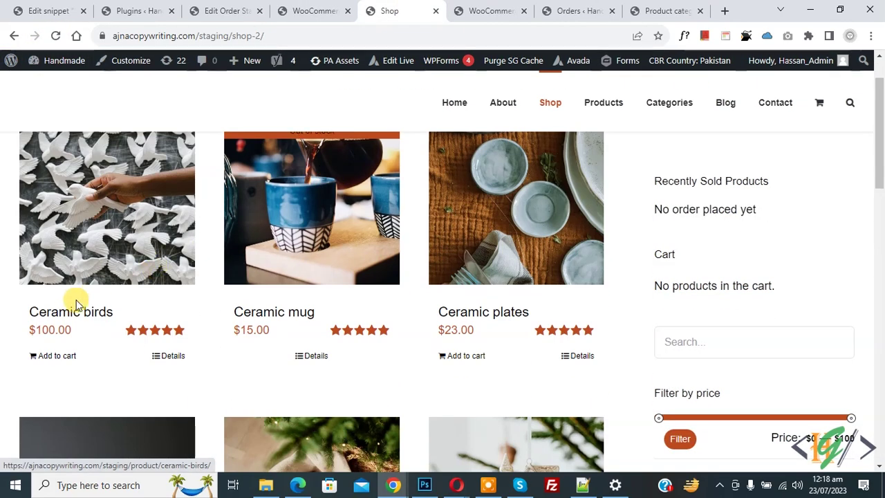
pyautogui.click(60, 356)
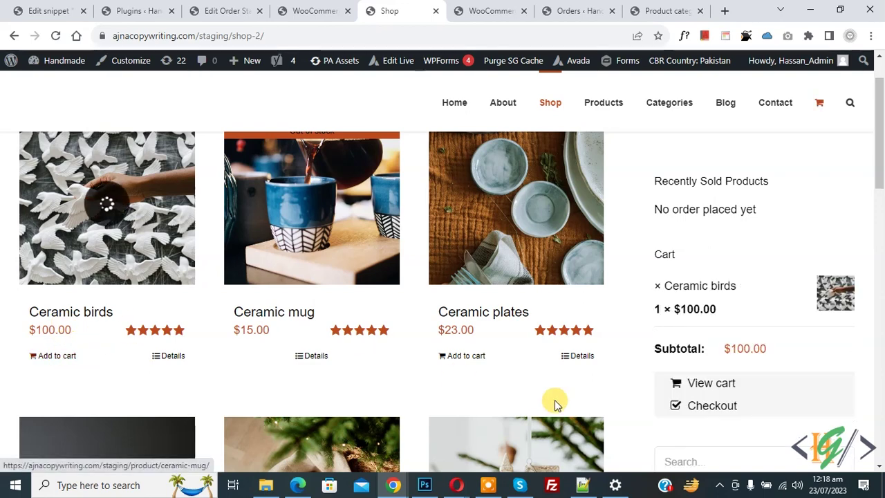
pyautogui.click(712, 407)
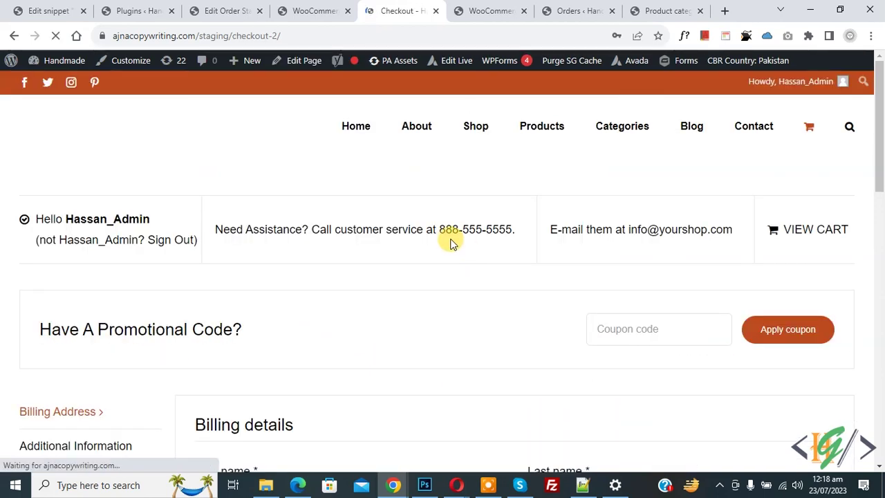
# Continue past billing details to Review & Payment and select PayPal as the payment method
pyautogui.scroll(-15, 622, 256)
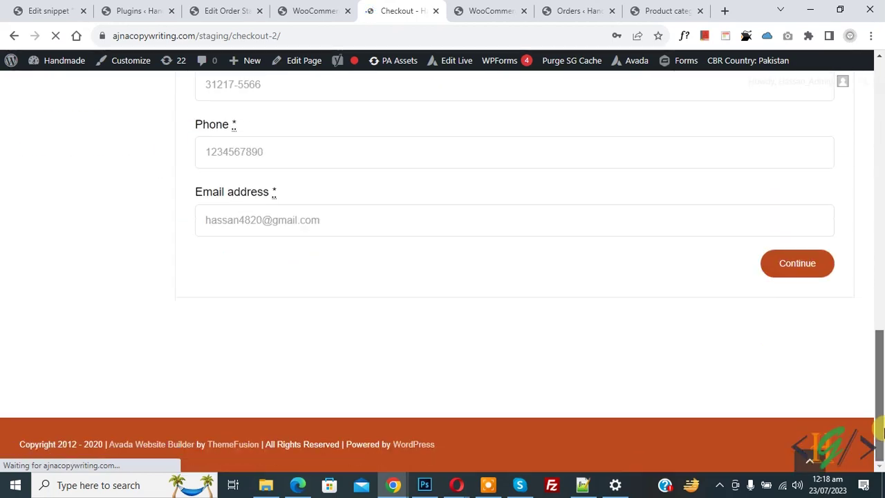
pyautogui.click(807, 266)
pyautogui.click(796, 299)
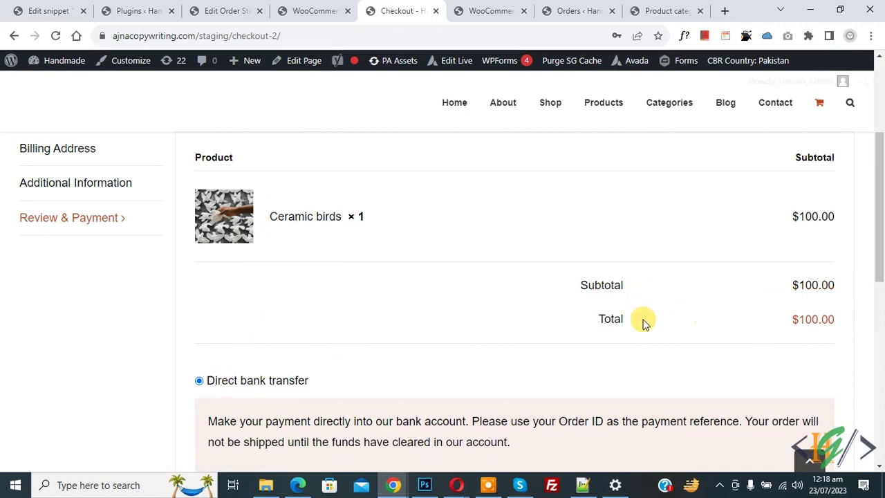
pyautogui.moveTo(875, 187); pyautogui.dragTo(875, 322)
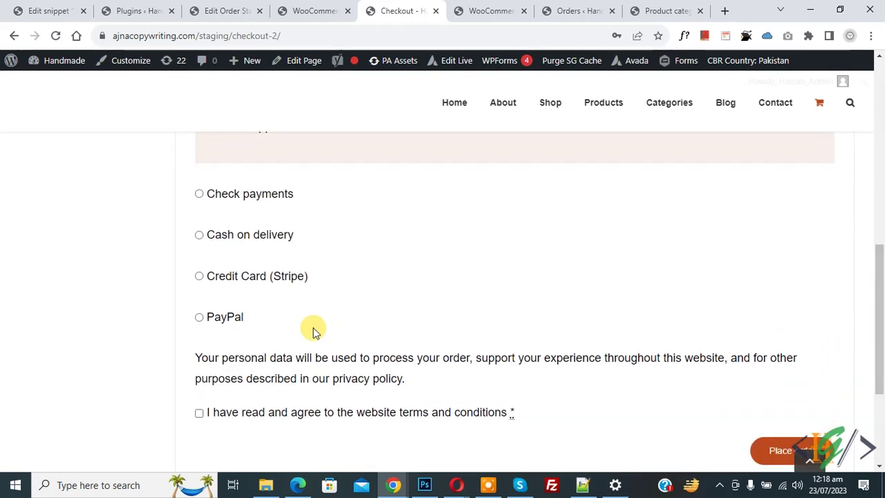
pyautogui.click(199, 318)
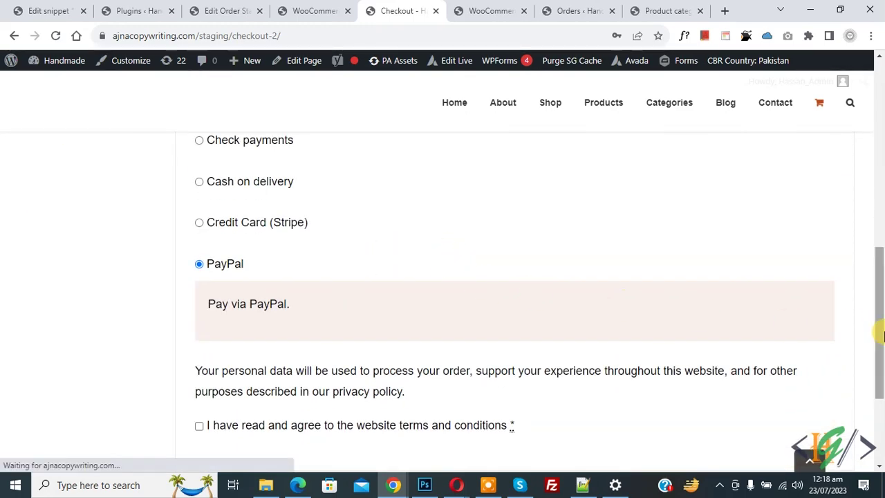
pyautogui.scroll(4, 881, 335)
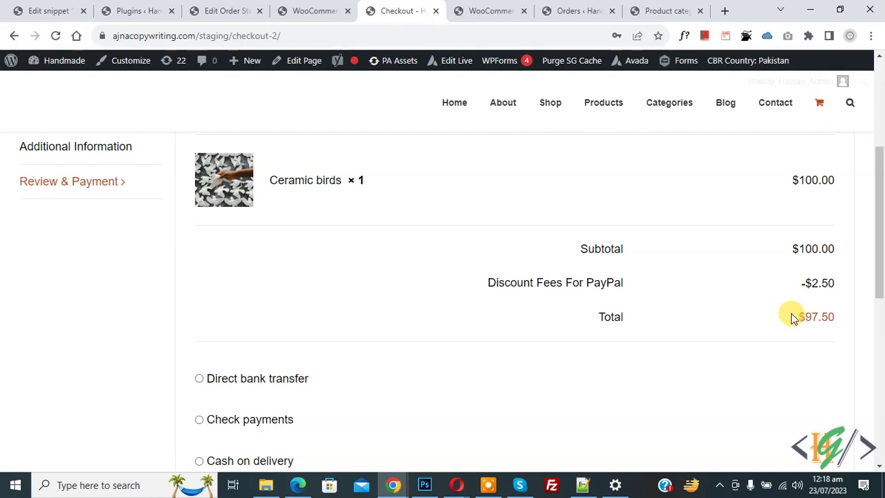
# Back in the PayPal fee settings, select the -2.5 fee value for replacement with -5
pyautogui.click(316, 11)
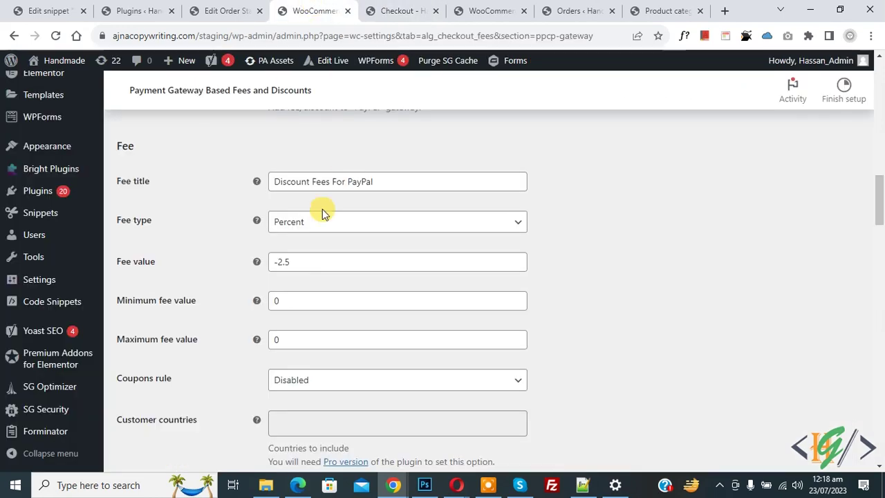
pyautogui.doubleClick(311, 261)
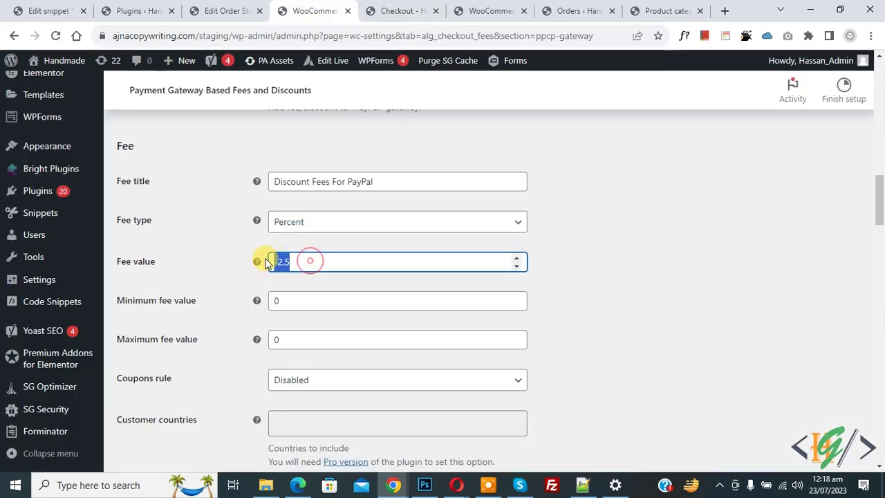
pyautogui.moveTo(258, 263)
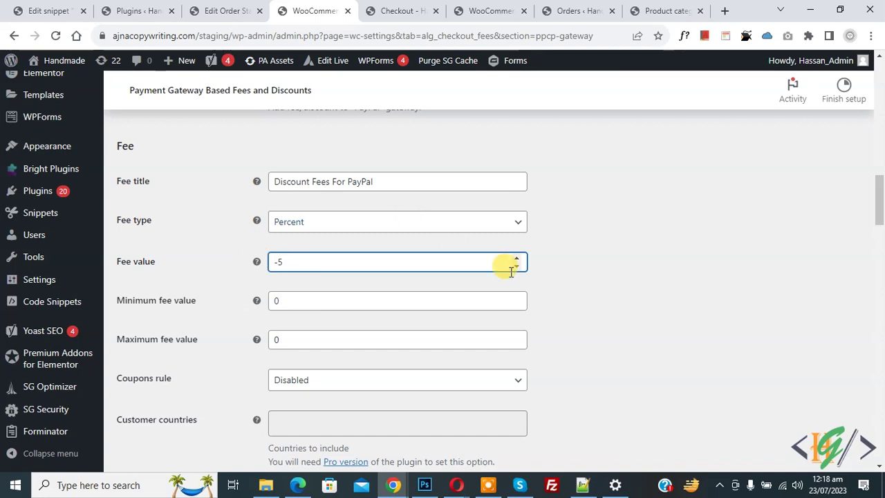